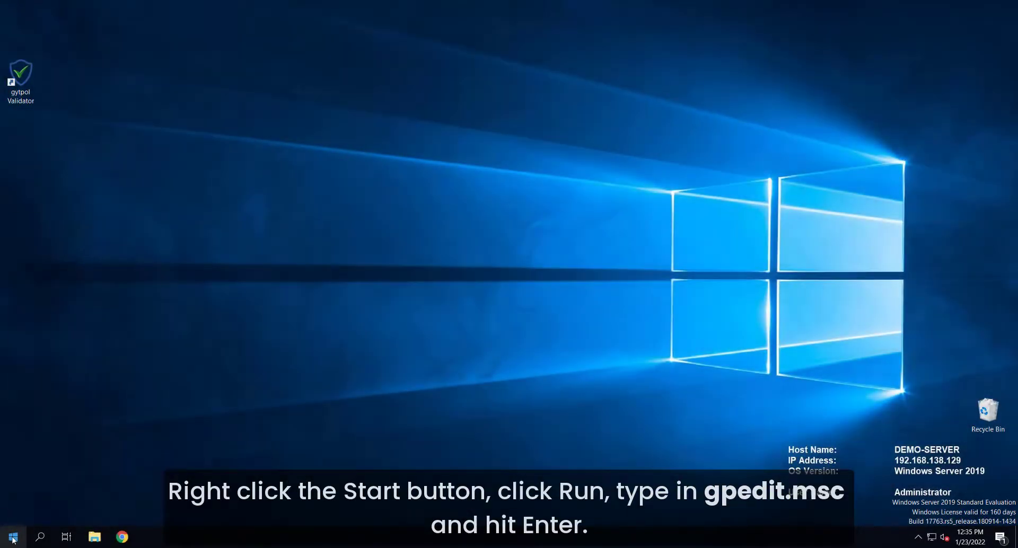
- Open the Local Group Policy Editor by running gpedit.msc
{"action": "right_click", "coordinate": [14, 537]}
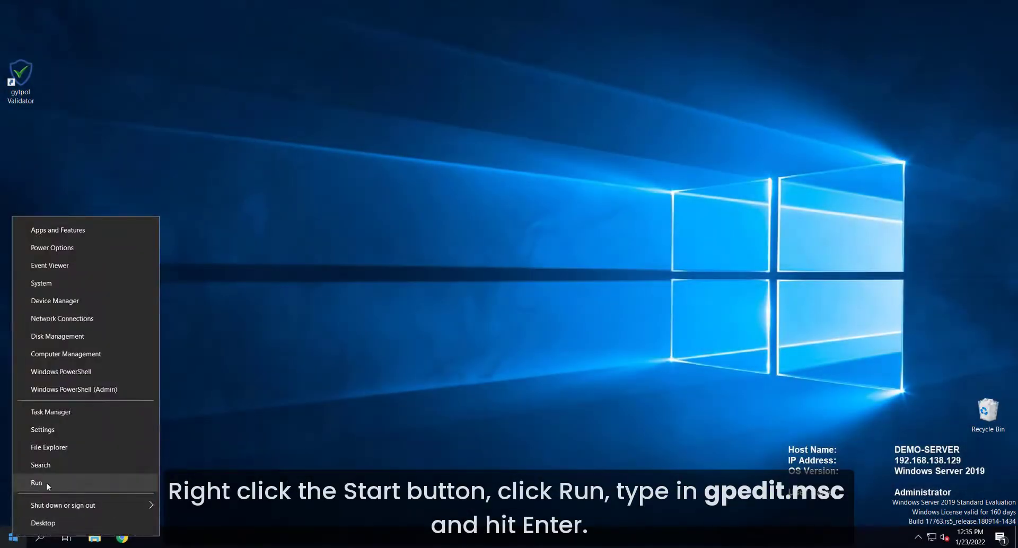
{"action": "left_click", "coordinate": [47, 482]}
{"action": "type", "text": "gp"}
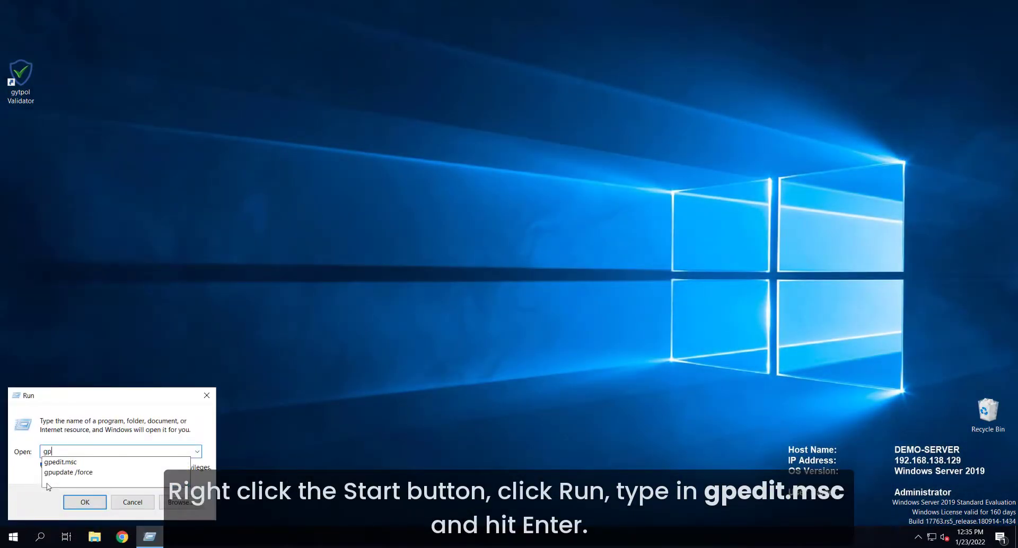
{"action": "type", "text": "edit"}
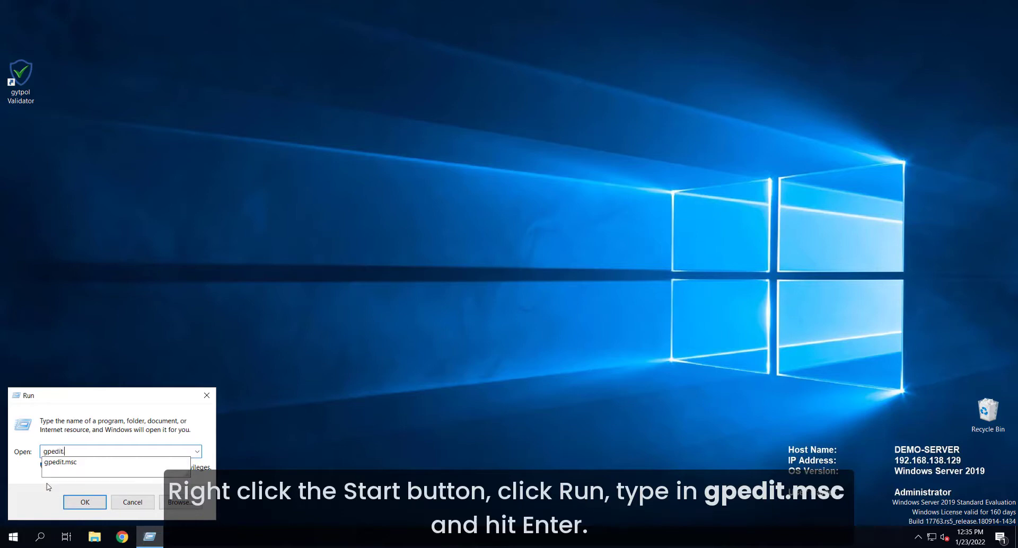
{"action": "type", "text": ".msc"}
{"action": "key", "text": "Return"}
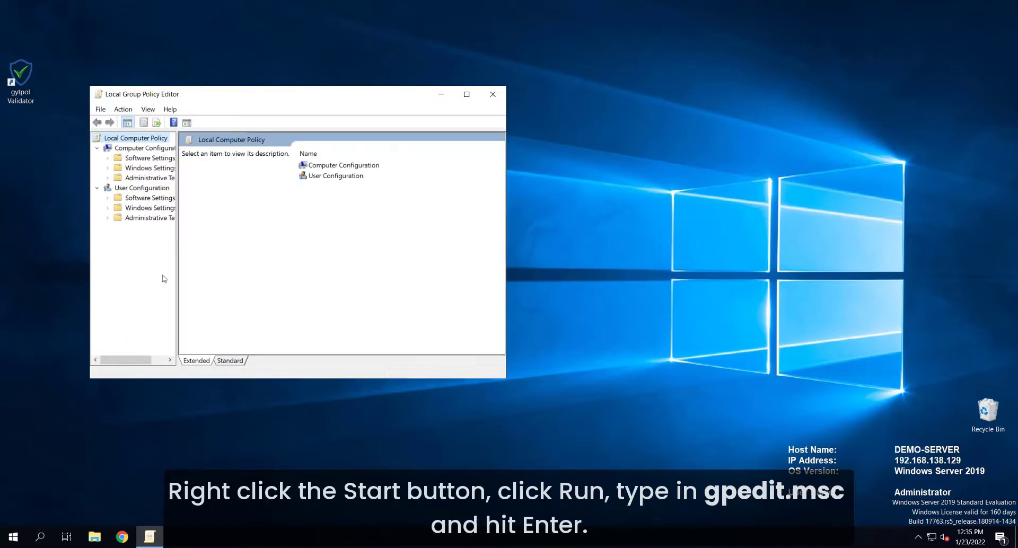
- Show the DNS Client policy settings under Computer Configuration > Administrative Templates > Network
{"action": "left_click_drag", "start_coordinate": [216, 247], "coordinate": [225, 249]}
{"action": "left_click", "coordinate": [127, 150]}
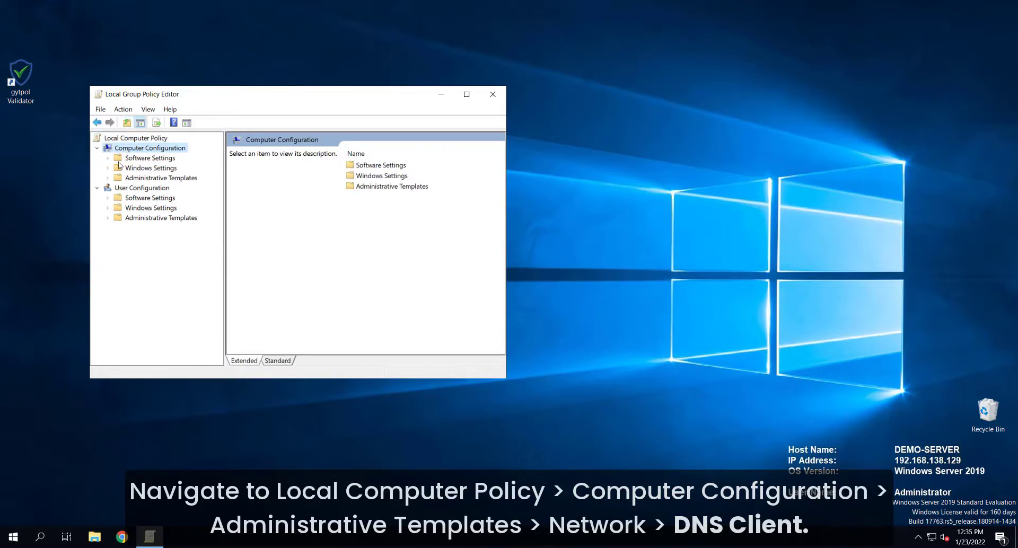
{"action": "left_click", "coordinate": [109, 179]}
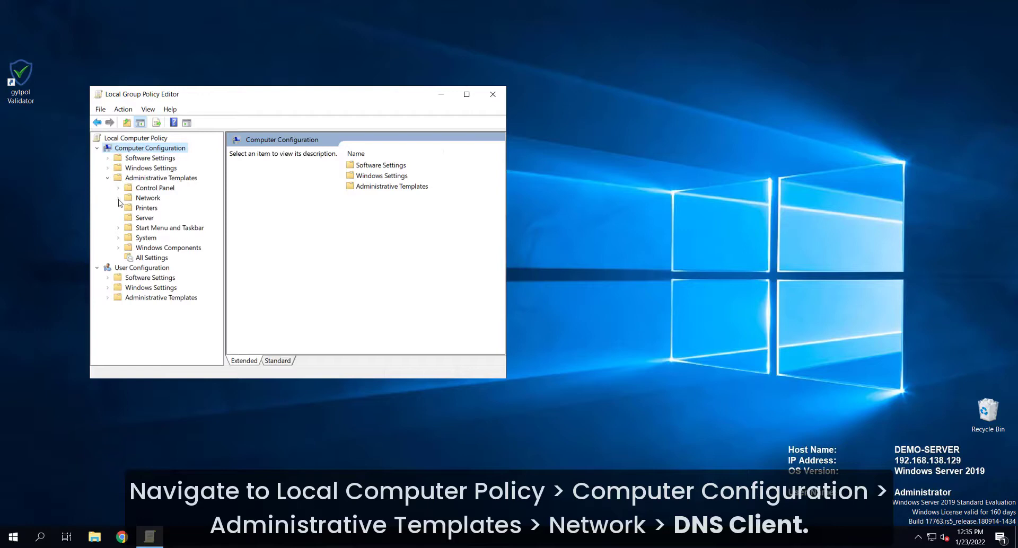
{"action": "left_click", "coordinate": [118, 199]}
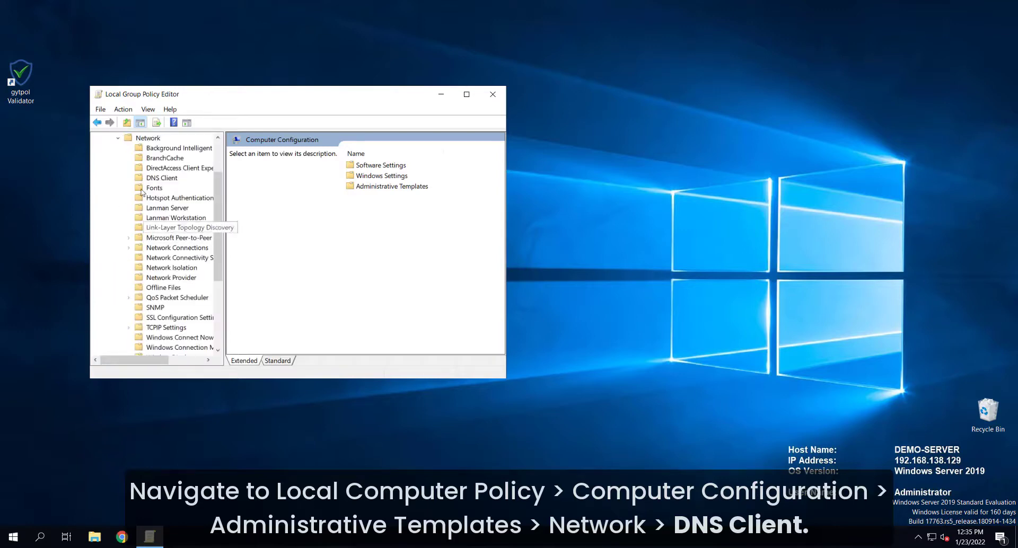
{"action": "left_click", "coordinate": [158, 180]}
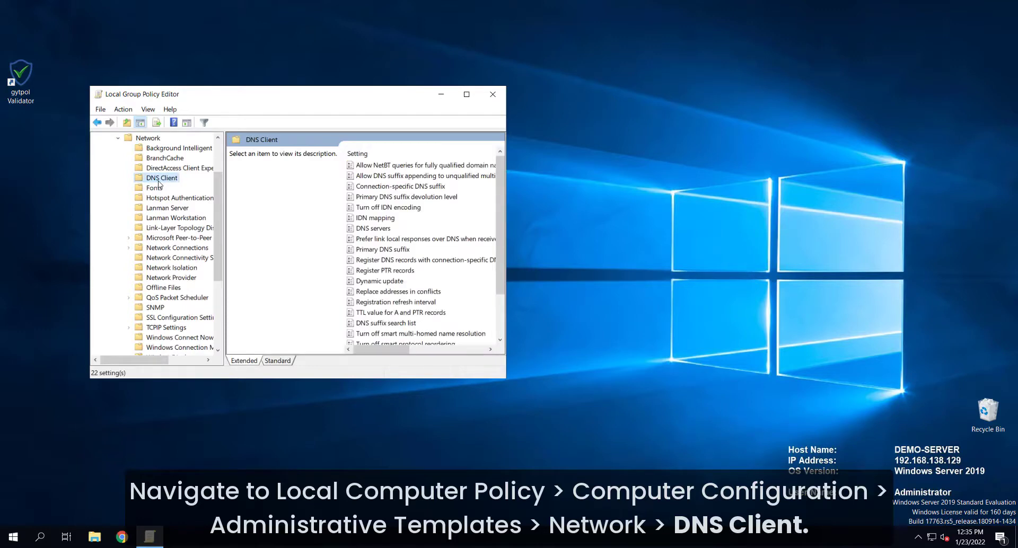
- Set the "Turn off multicast name resolution" policy to Enabled and apply it
{"action": "left_click_drag", "start_coordinate": [505, 378], "coordinate": [639, 475]}
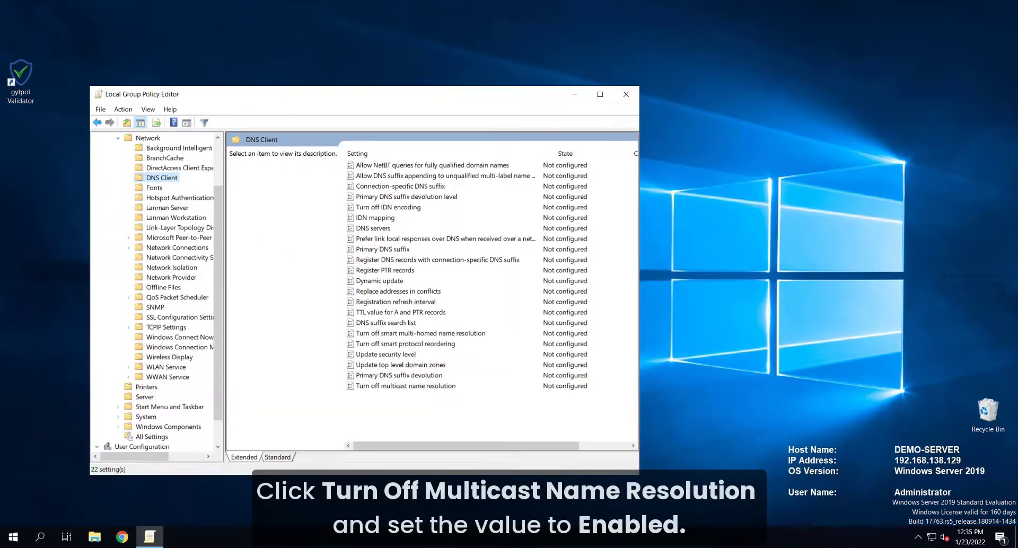
{"action": "left_click", "coordinate": [440, 392]}
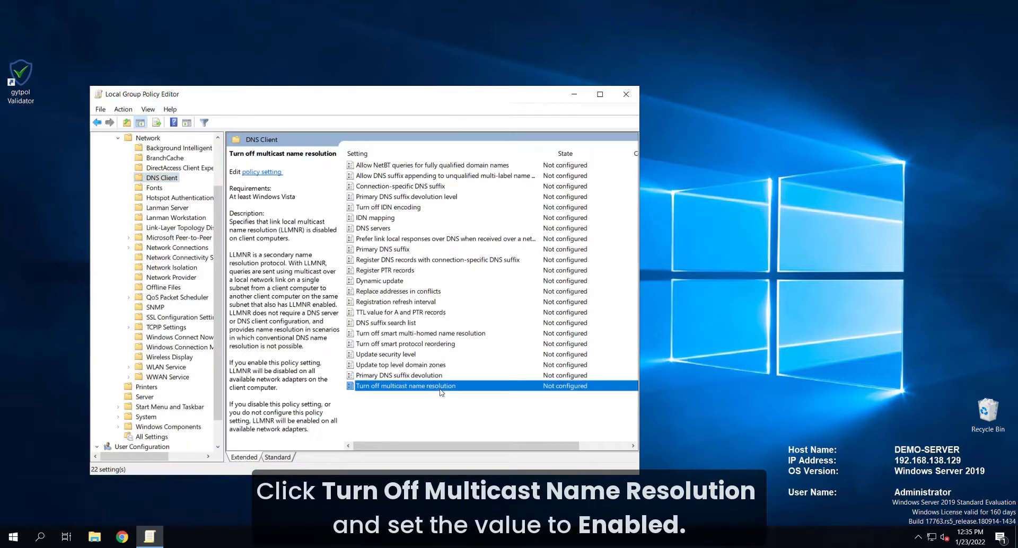
{"action": "double_click", "coordinate": [440, 391]}
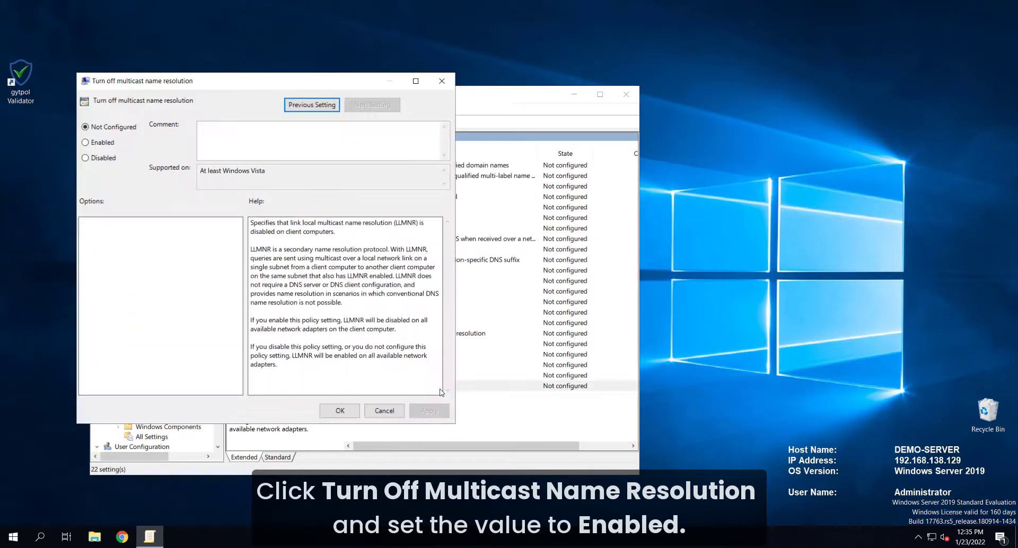
{"action": "left_click", "coordinate": [99, 143]}
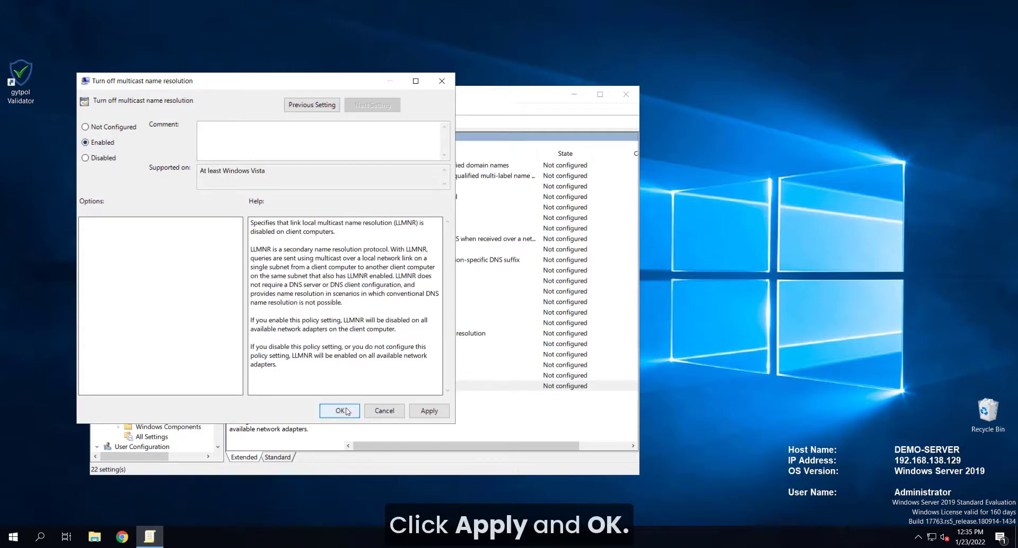
{"action": "left_click", "coordinate": [428, 411]}
{"action": "left_click", "coordinate": [340, 411]}
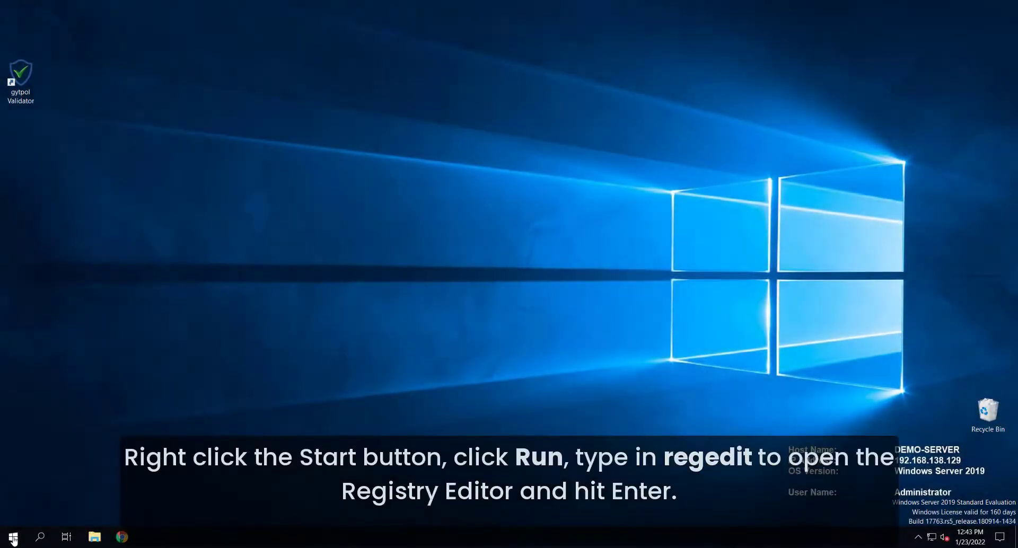
- Open the Registry Editor by running regedit
{"action": "right_click", "coordinate": [14, 538]}
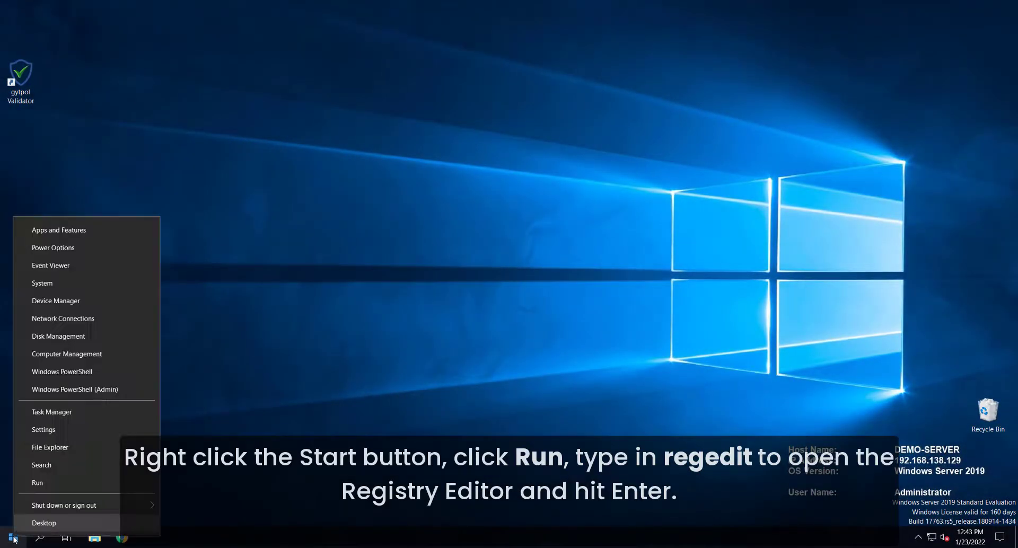
{"action": "left_click", "coordinate": [43, 486]}
{"action": "type", "text": "regedit"}
{"action": "key", "text": "Return"}
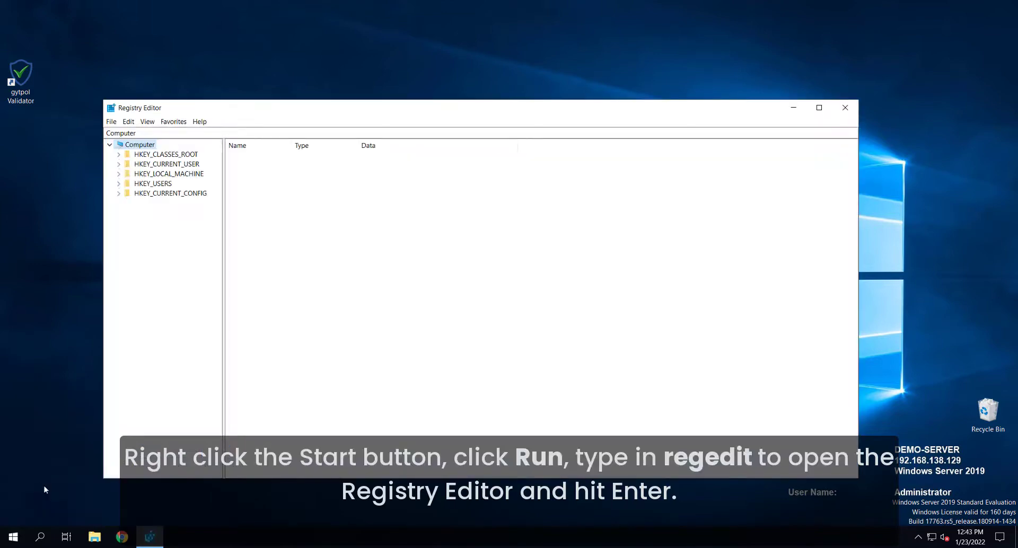
- Expand the registry tree down to HKEY_LOCAL_MACHINE\SOFTWARE\Policies\Microsoft\Windows NT
{"action": "left_click", "coordinate": [119, 175]}
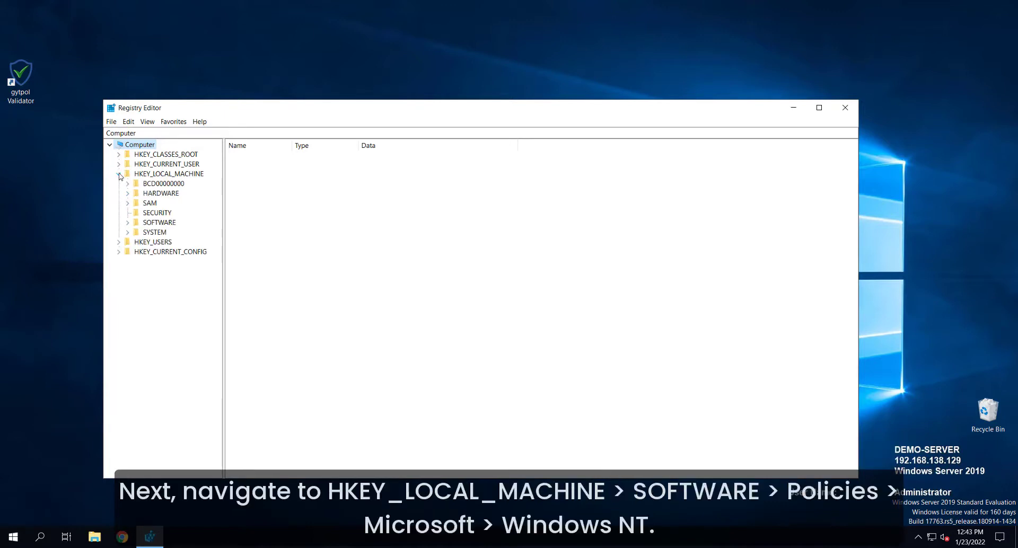
{"action": "left_click", "coordinate": [128, 224]}
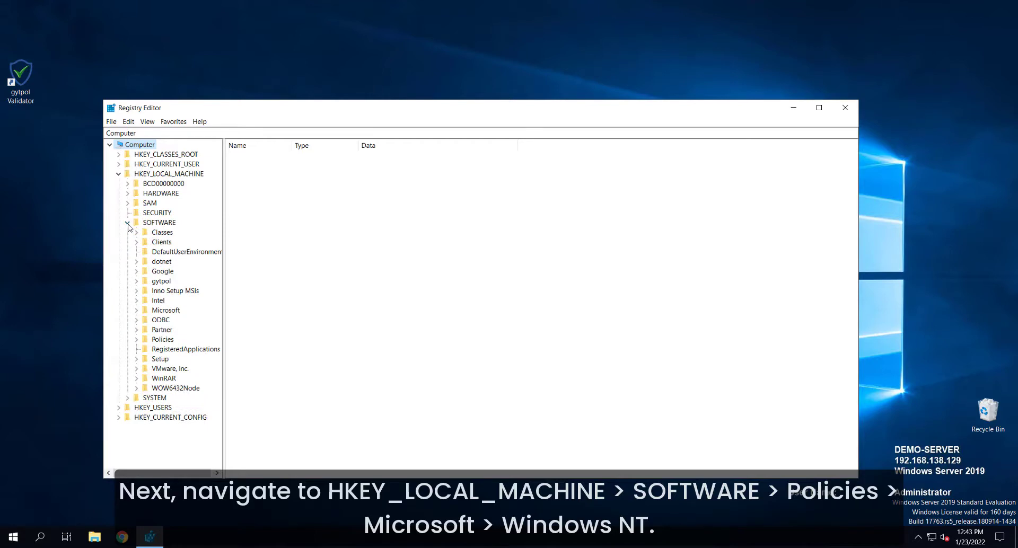
{"action": "left_click", "coordinate": [136, 340]}
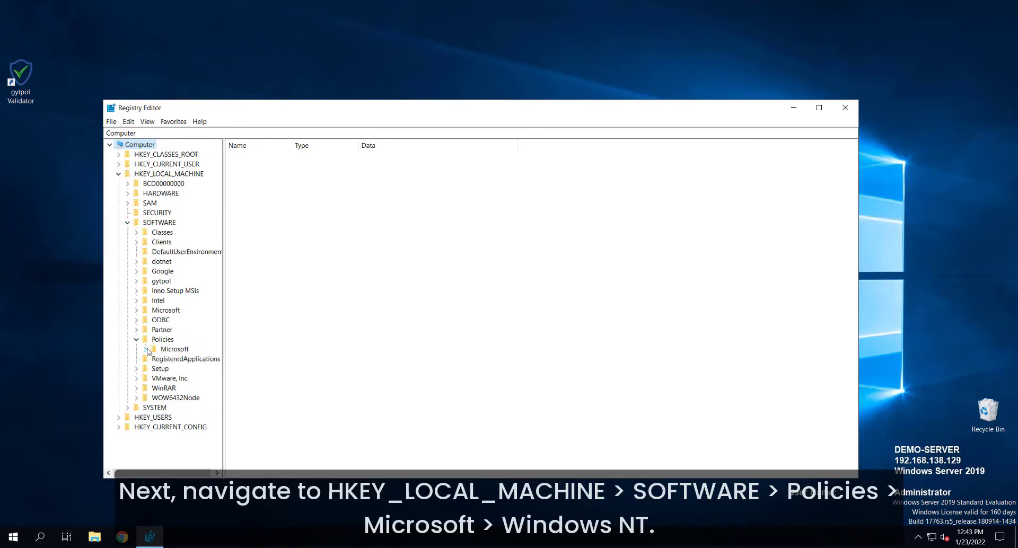
{"action": "left_click", "coordinate": [146, 350]}
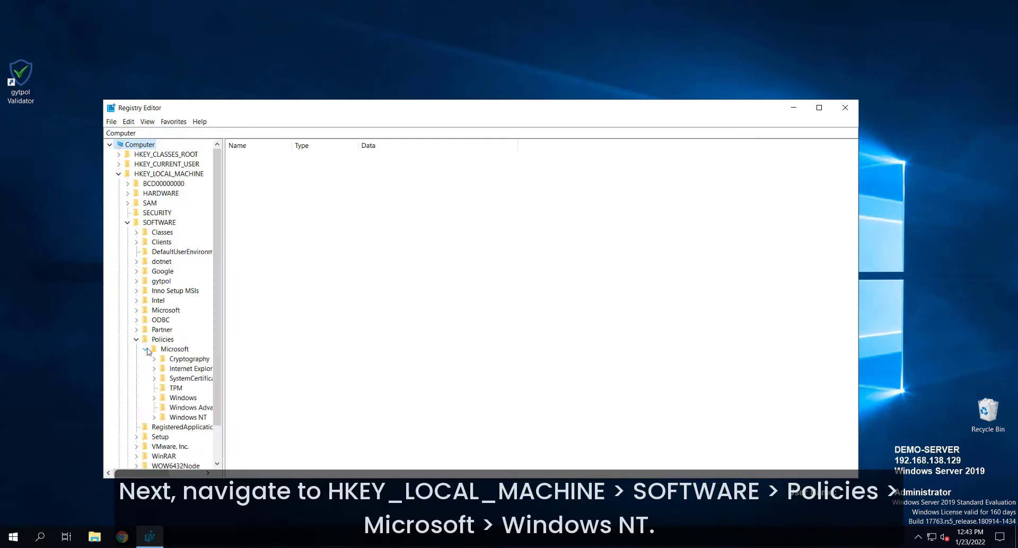
{"action": "left_click", "coordinate": [155, 419]}
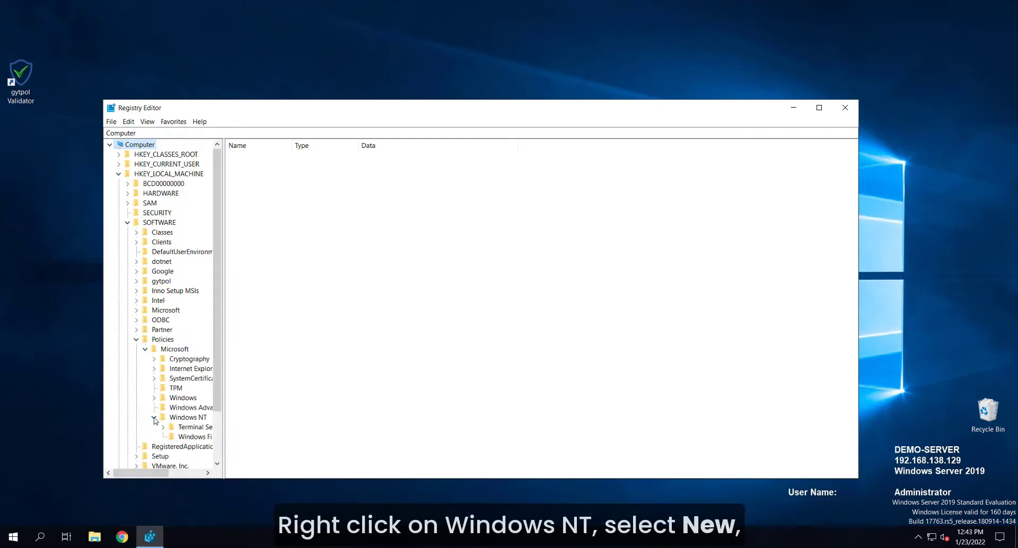
- Create a new key named DNSClient under the Windows NT policies key
{"action": "right_click", "coordinate": [193, 420]}
{"action": "mouse_move", "coordinate": [221, 435]}
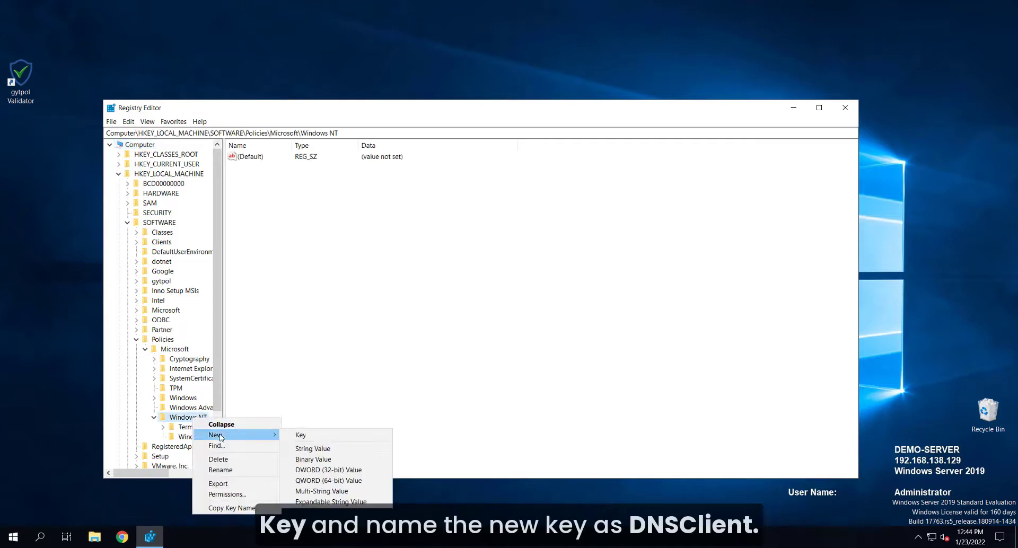
{"action": "left_click", "coordinate": [304, 436]}
{"action": "type", "text": "DNSClient"}
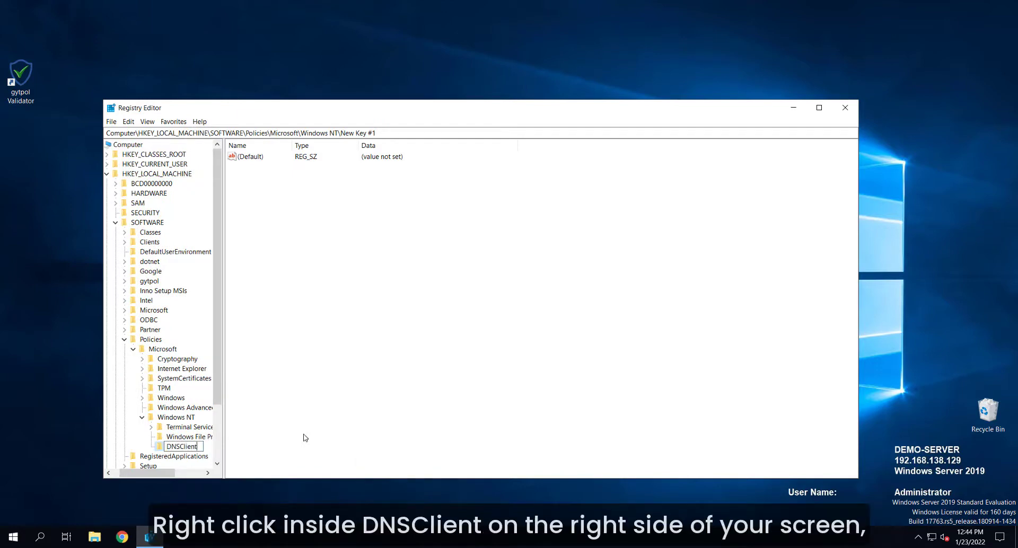
{"action": "key", "text": "Return"}
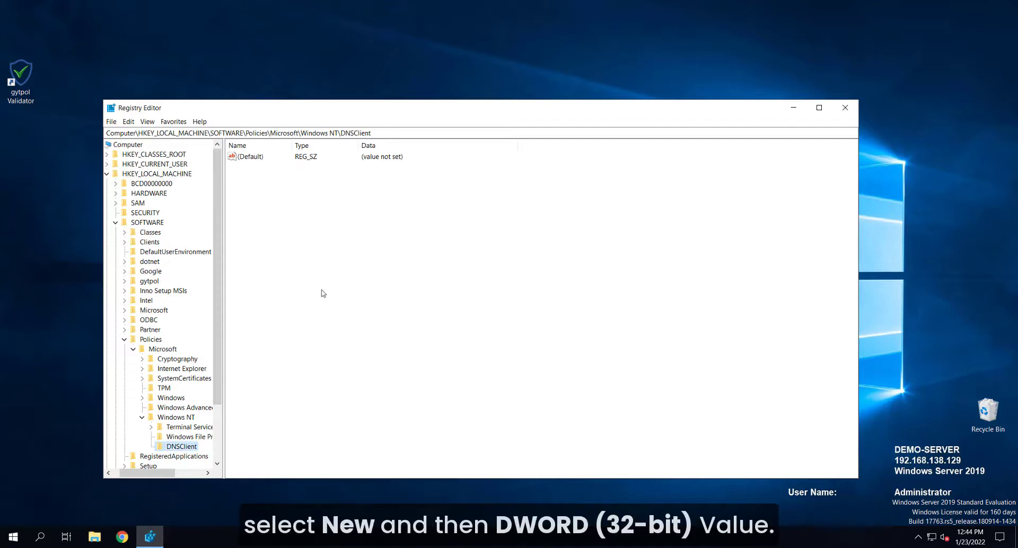
- Add a DWORD (32-bit) value named EnableMulticast to the DNSClient key
{"action": "right_click", "coordinate": [325, 264]}
{"action": "mouse_move", "coordinate": [346, 271]}
{"action": "left_click", "coordinate": [429, 308]}
{"action": "type", "text": "Ena"}
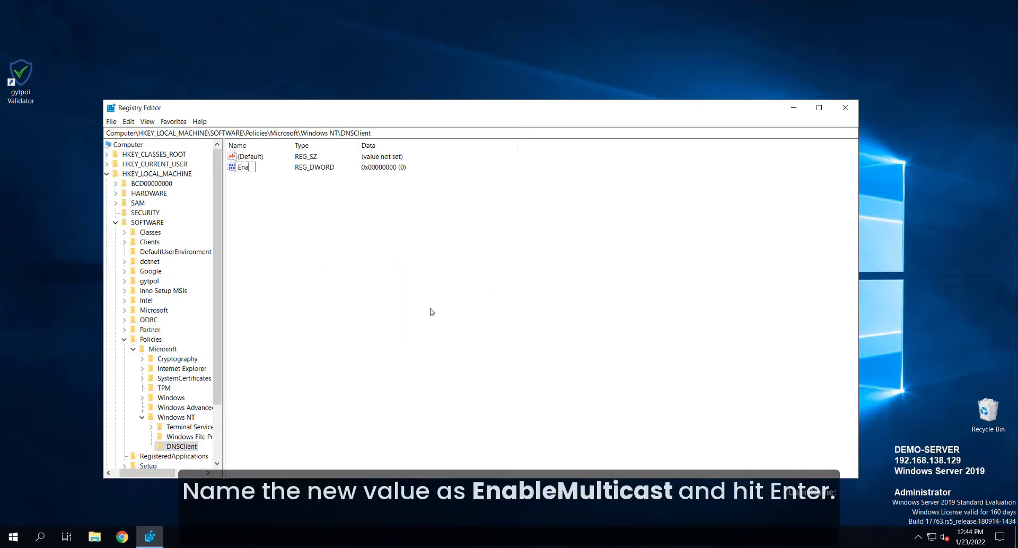
{"action": "type", "text": "bleMulticast"}
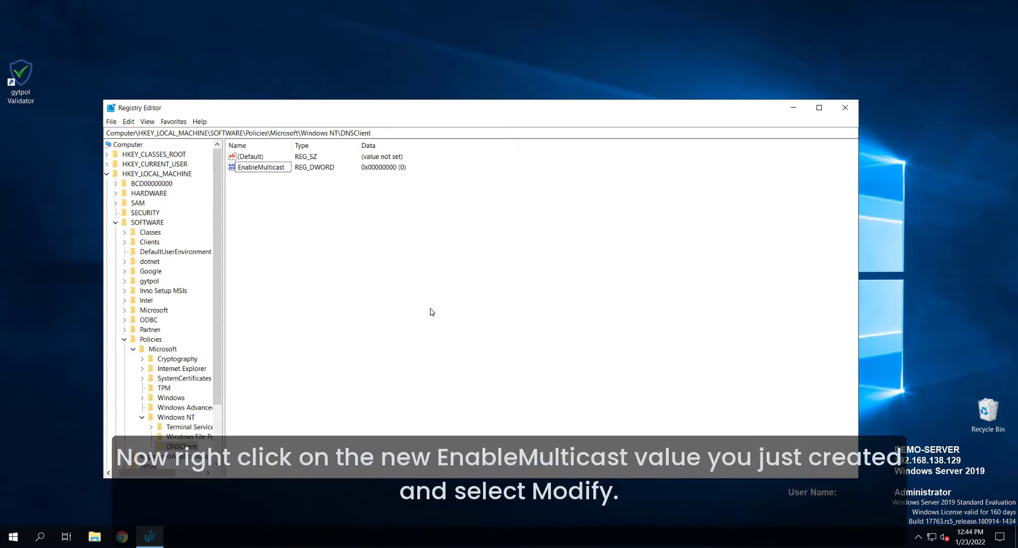
{"action": "key", "text": "Return"}
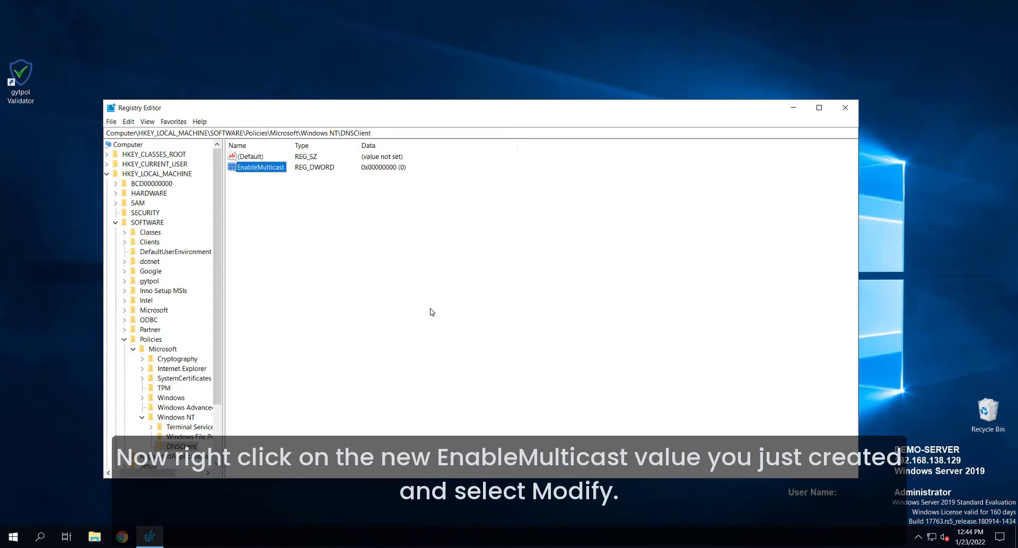
- Confirm 0 as the value data of EnableMulticast and close the Registry Editor
{"action": "key", "text": "Return"}
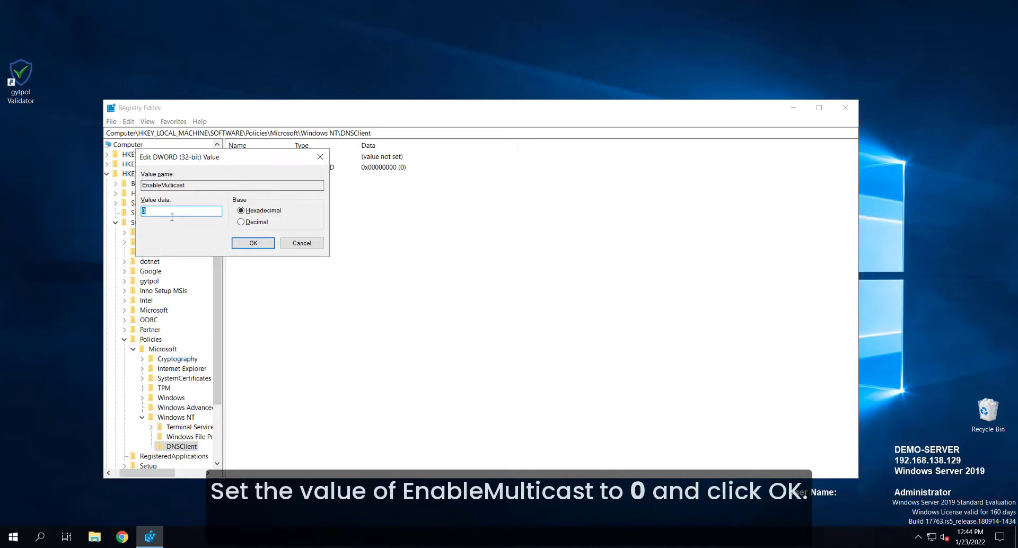
{"action": "left_click", "coordinate": [270, 247]}
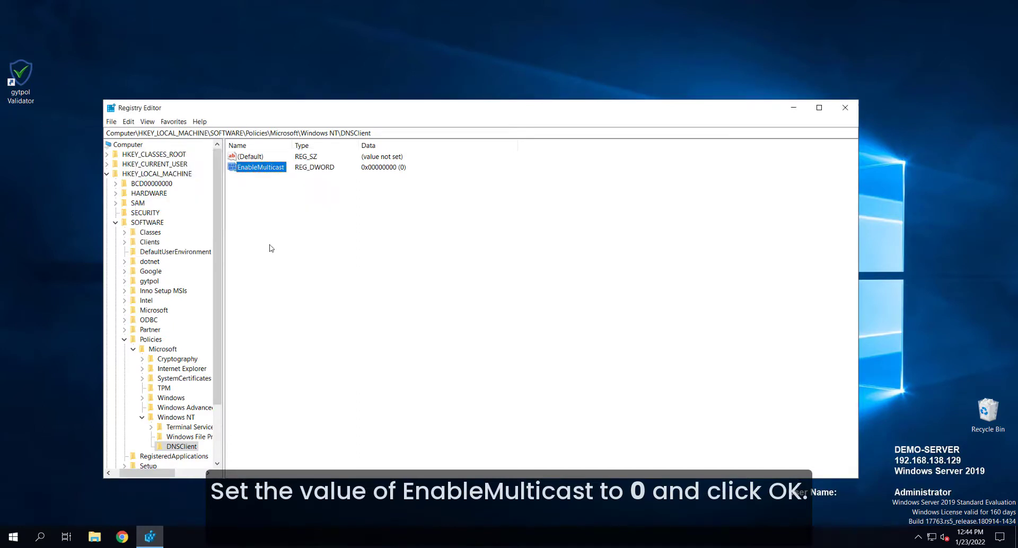
{"action": "left_click", "coordinate": [843, 109]}
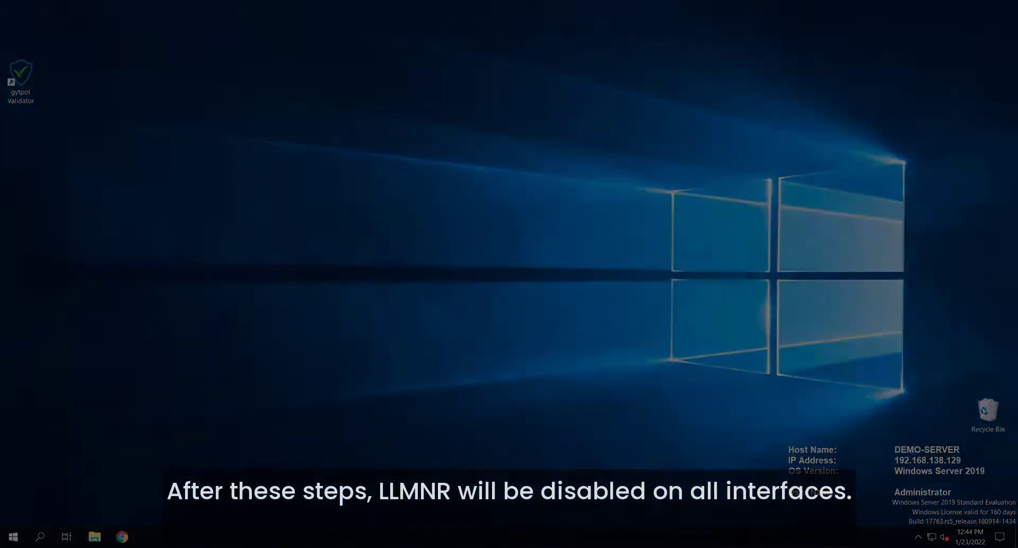